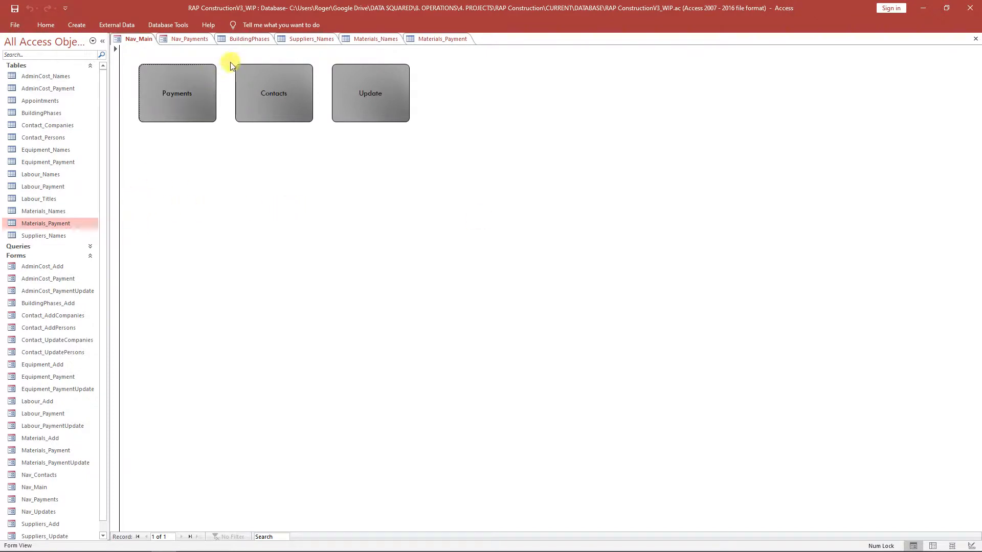
- Review the records in the BuildingPhases, Suppliers_Names and Materials_Names tables
{"action": "left_click", "coordinate": [245, 40]}
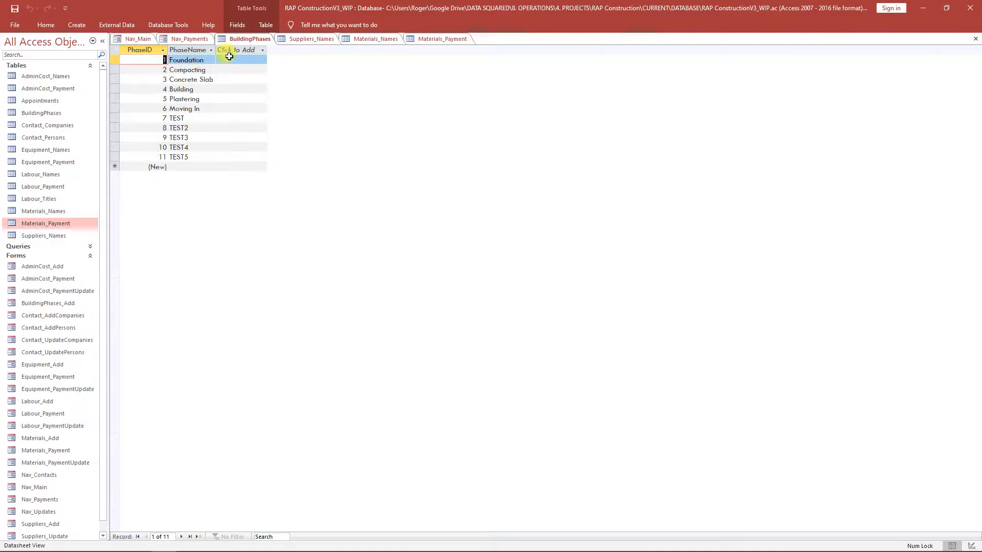
{"action": "left_click", "coordinate": [296, 40]}
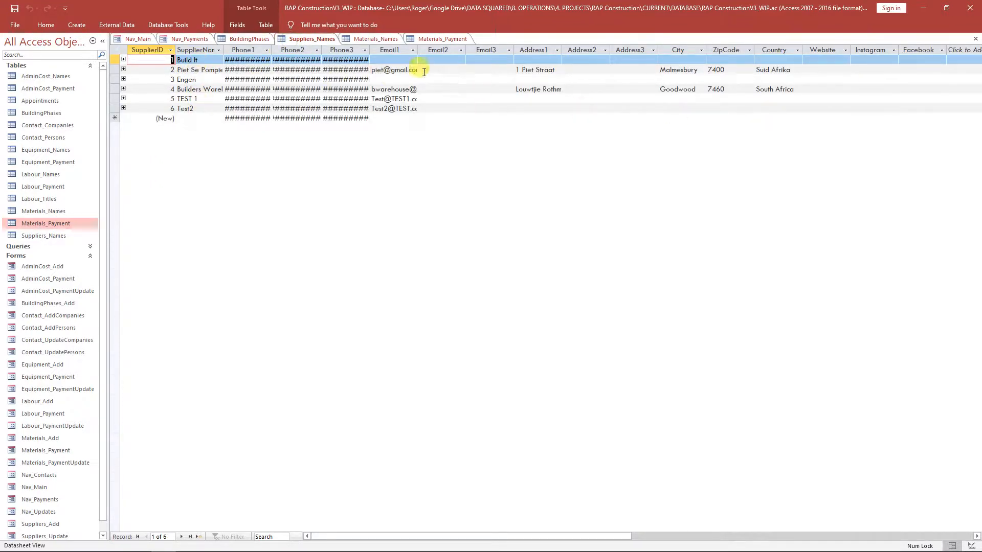
{"action": "left_click", "coordinate": [365, 40]}
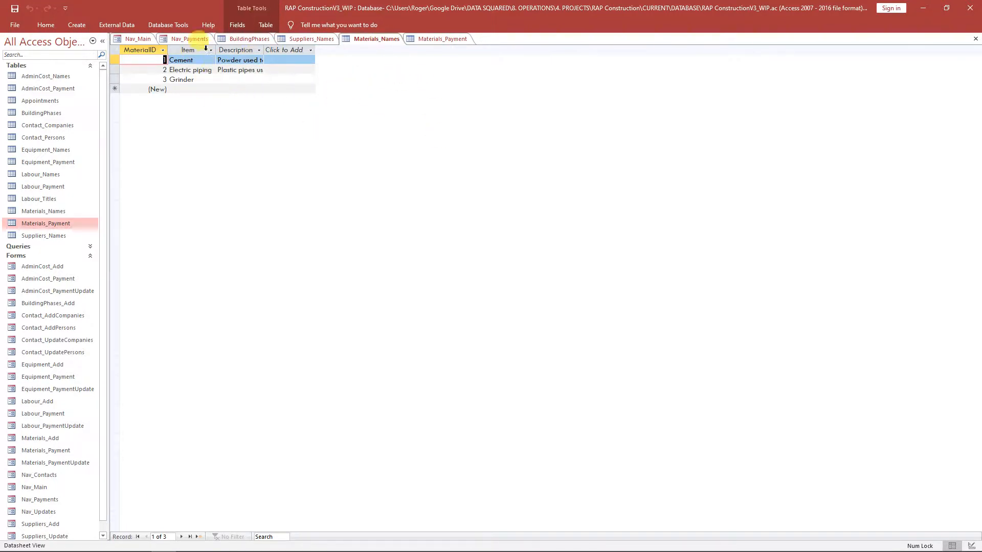
- Open the material payment form from the main navigation form and set the payment date to 2019/11/22
{"action": "left_click", "coordinate": [194, 43]}
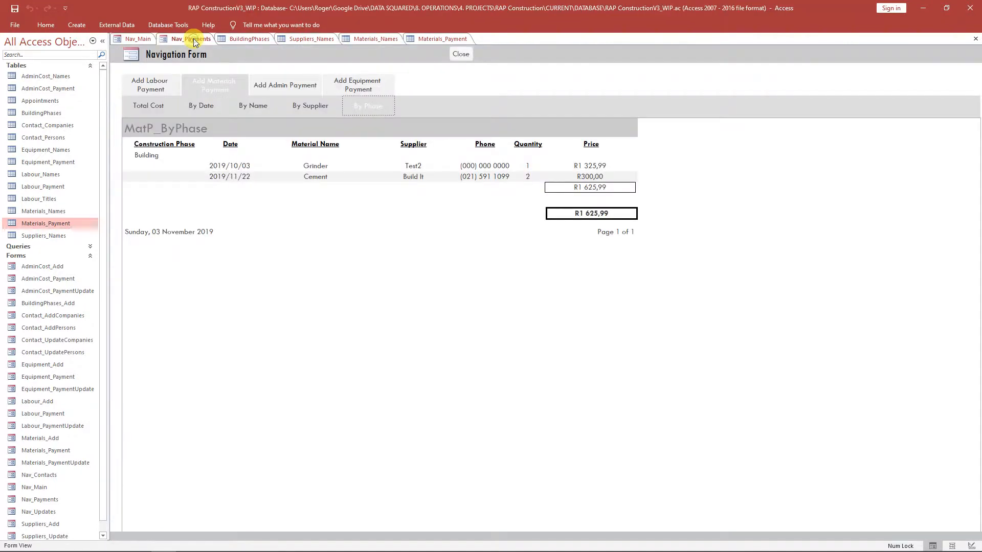
{"action": "left_click", "coordinate": [128, 42]}
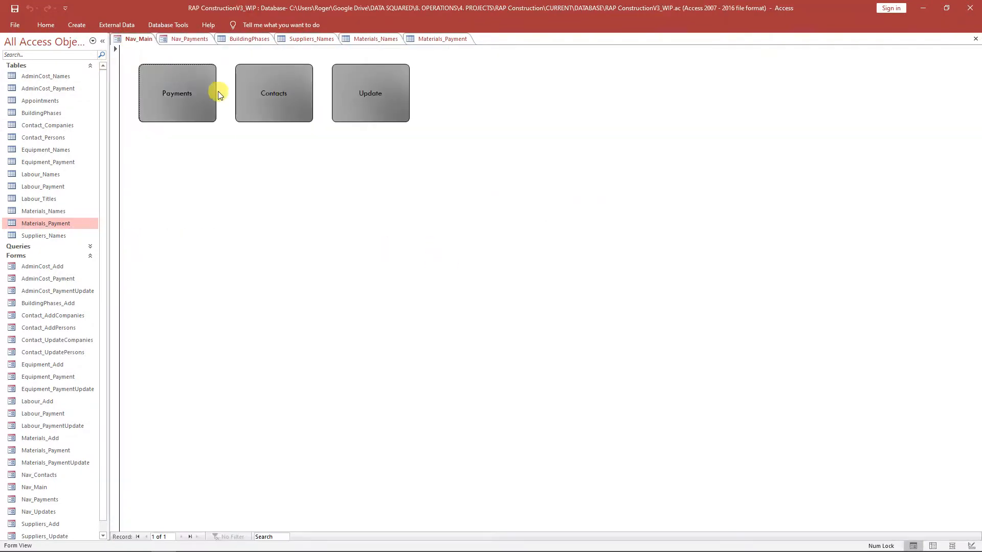
{"action": "left_click", "coordinate": [204, 93]}
{"action": "left_click", "coordinate": [233, 93]}
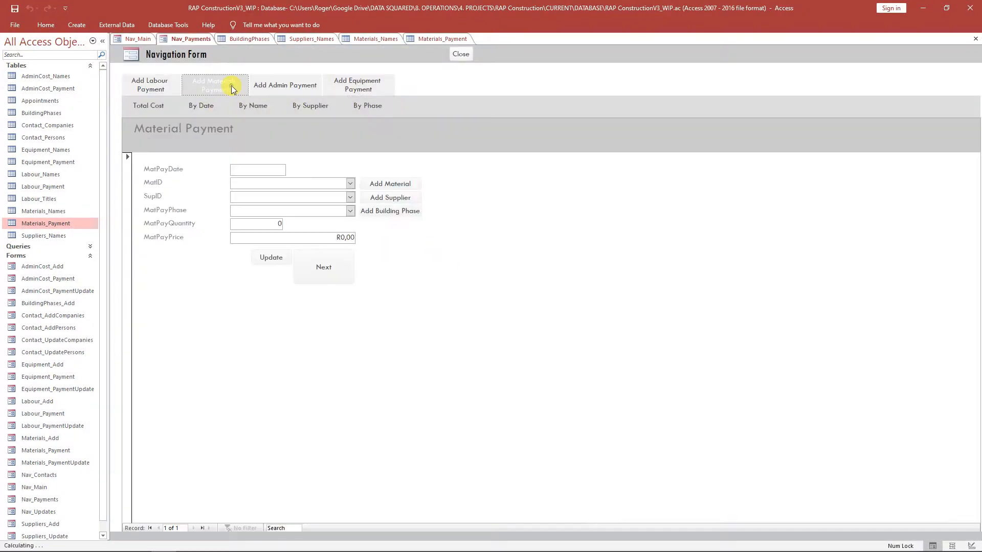
{"action": "left_click", "coordinate": [263, 170]}
{"action": "left_click", "coordinate": [291, 169]}
{"action": "left_click", "coordinate": [279, 222]}
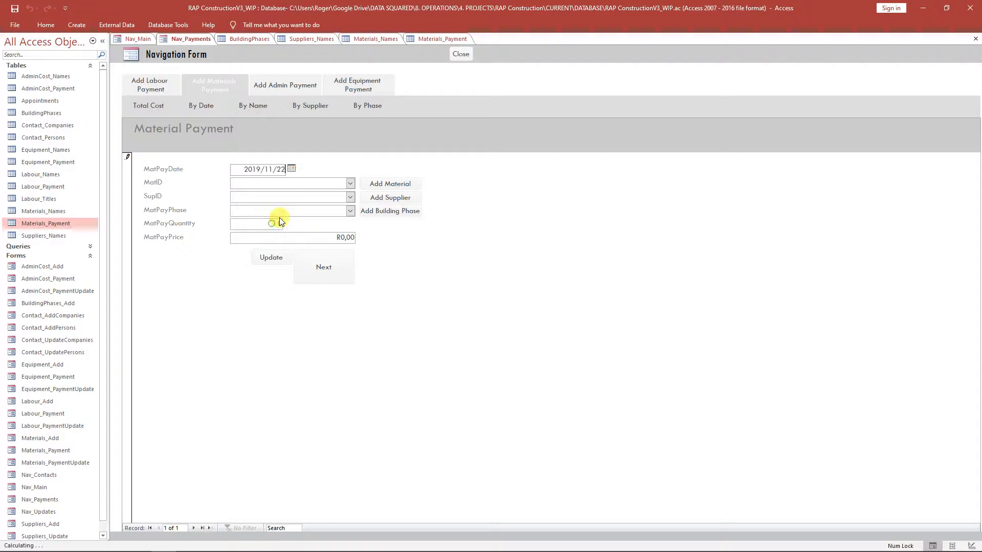
- Choose Electric piping as the material, Build It as the supplier and Building as the phase for the payment
{"action": "left_click", "coordinate": [350, 183]}
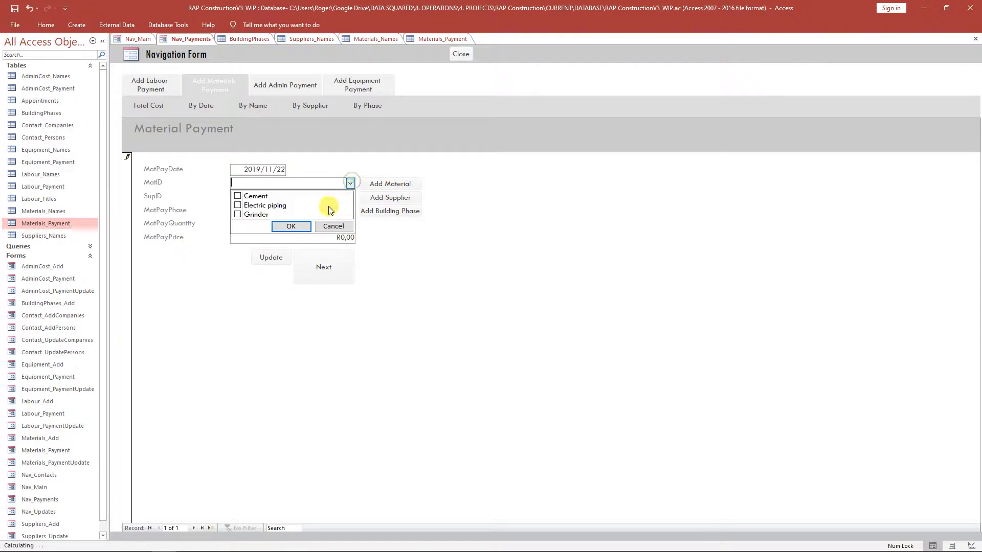
{"action": "left_click", "coordinate": [238, 205]}
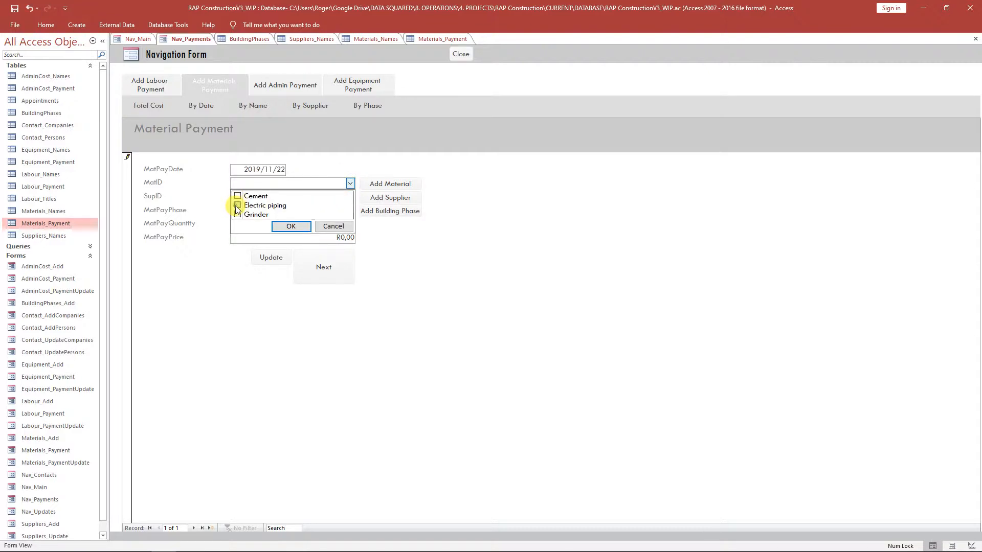
{"action": "left_click", "coordinate": [289, 227]}
{"action": "left_click", "coordinate": [350, 197]}
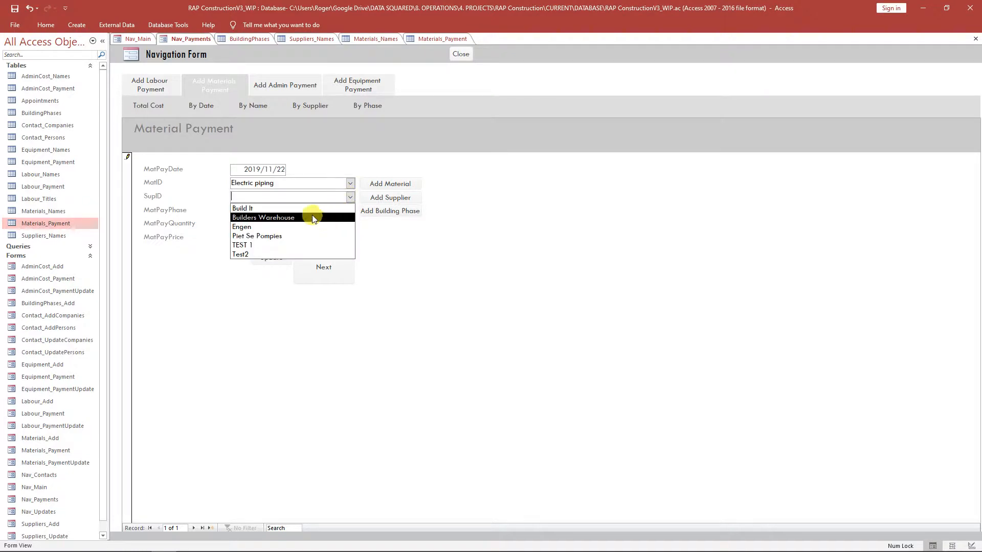
{"action": "left_click", "coordinate": [256, 207]}
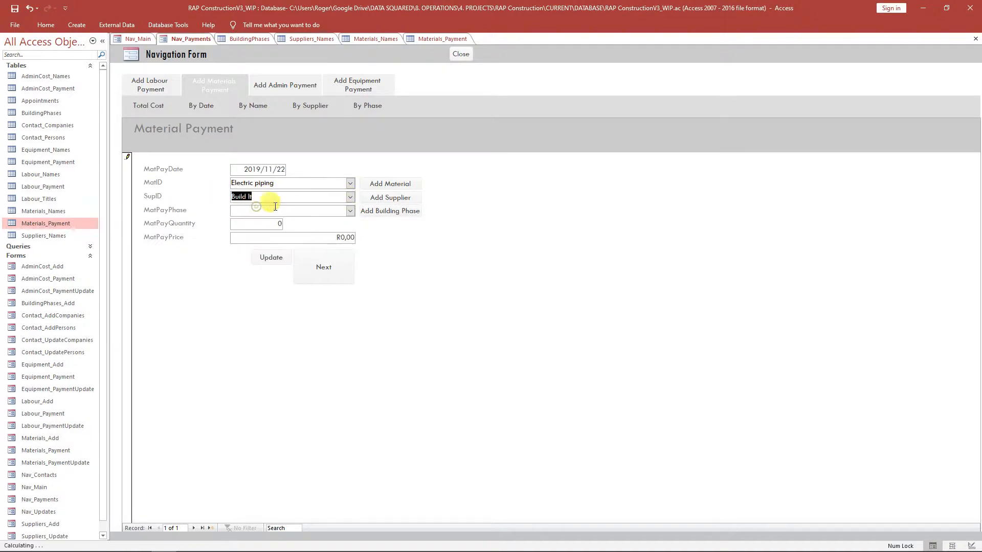
{"action": "left_click", "coordinate": [350, 212]}
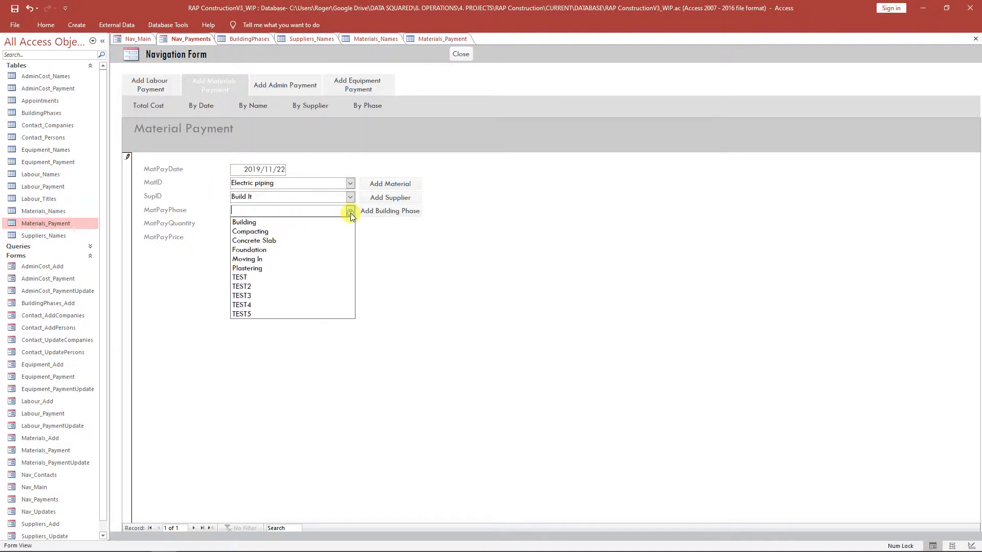
{"action": "left_click", "coordinate": [311, 226]}
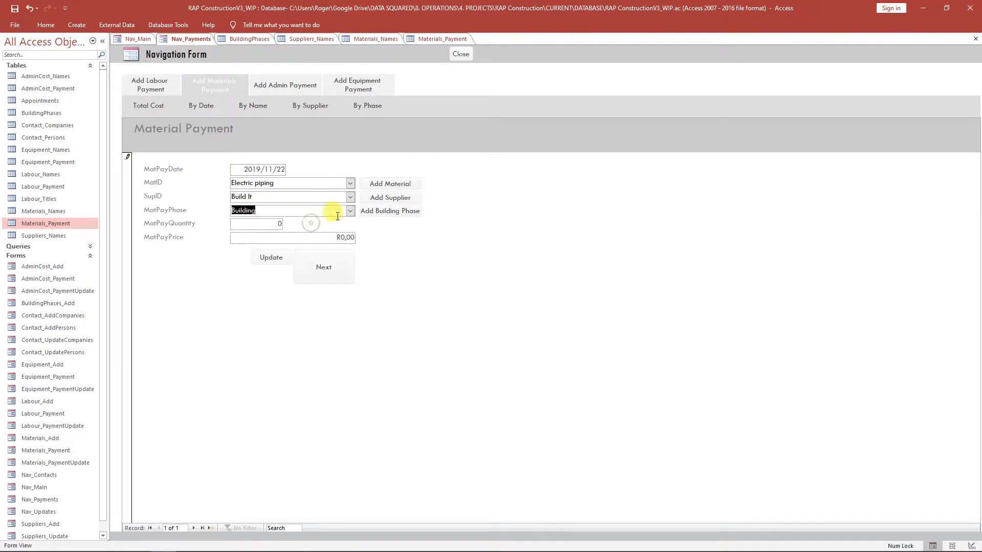
- Set the payment quantity to 12 and the price to 600, and move on to a new payment record
{"action": "double_click", "coordinate": [284, 225]}
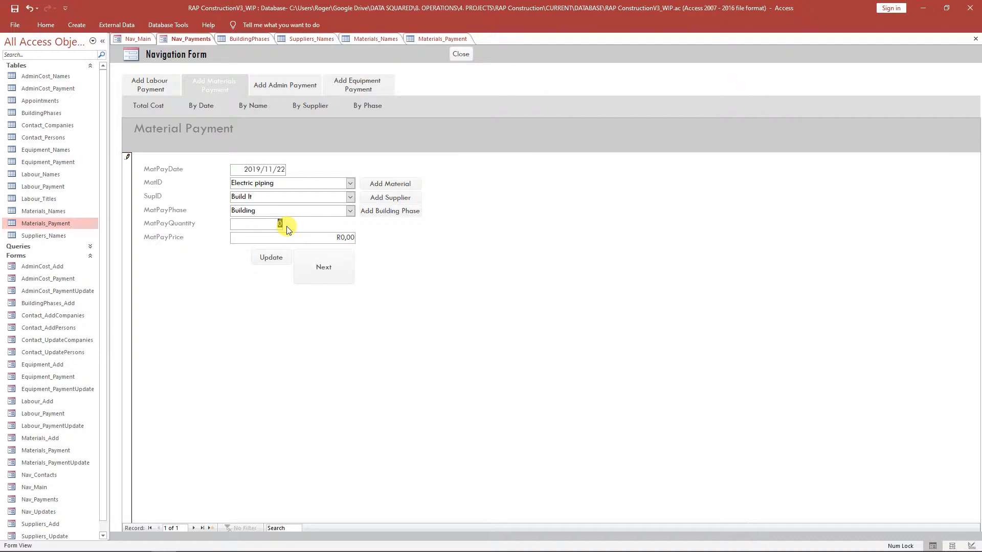
{"action": "type", "text": "12"}
{"action": "double_click", "coordinate": [340, 237]}
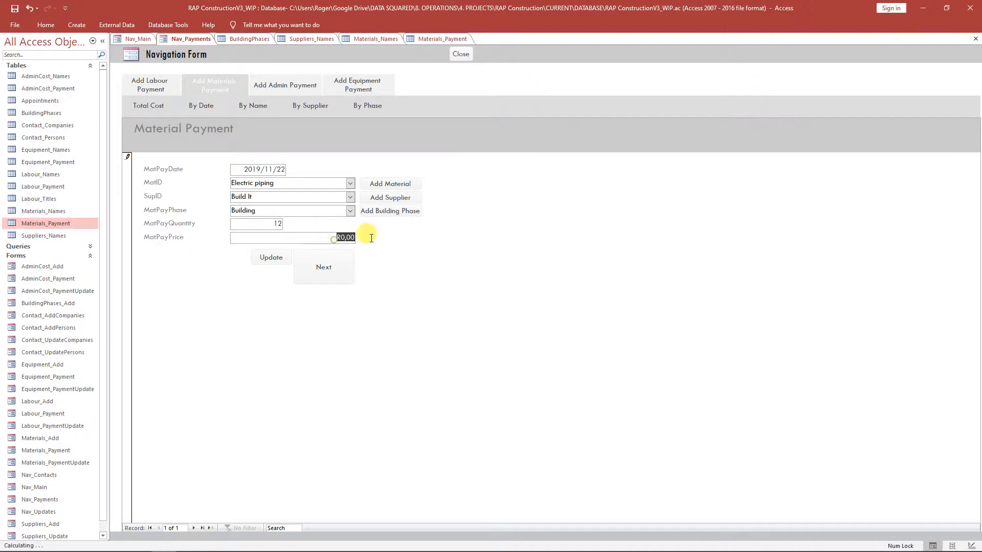
{"action": "type", "text": "600"}
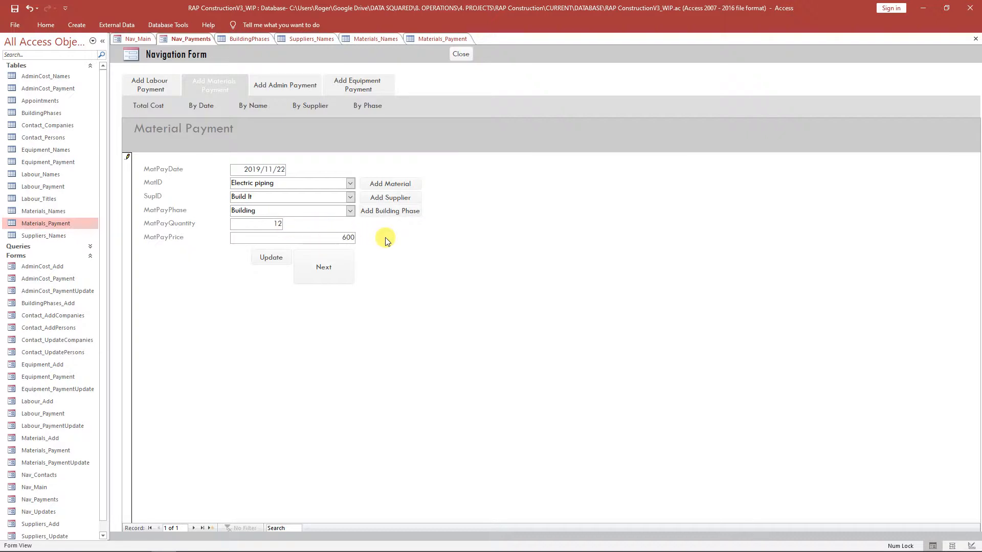
{"action": "left_click", "coordinate": [339, 258]}
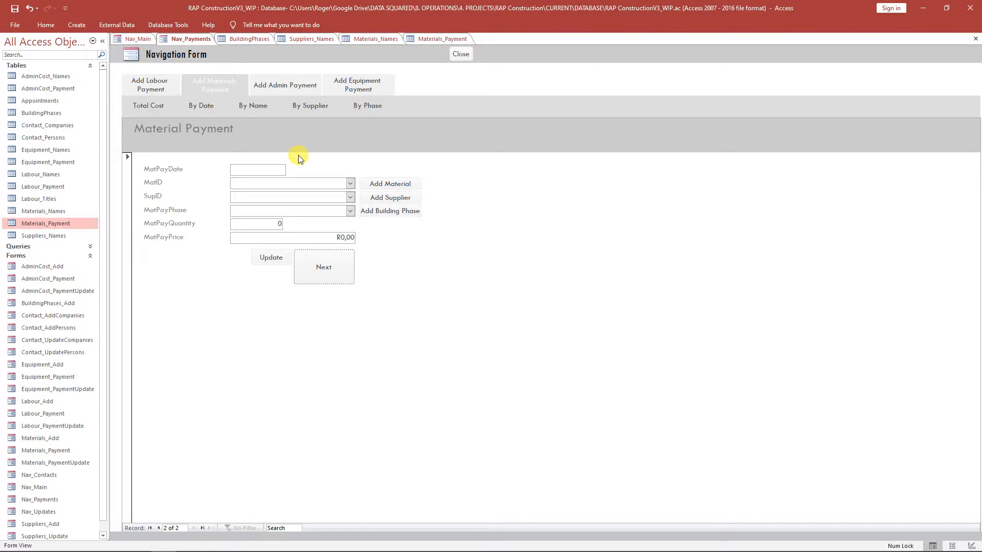
- Run the material costs by supplier report for the supplier "Build"
{"action": "left_click", "coordinate": [311, 105]}
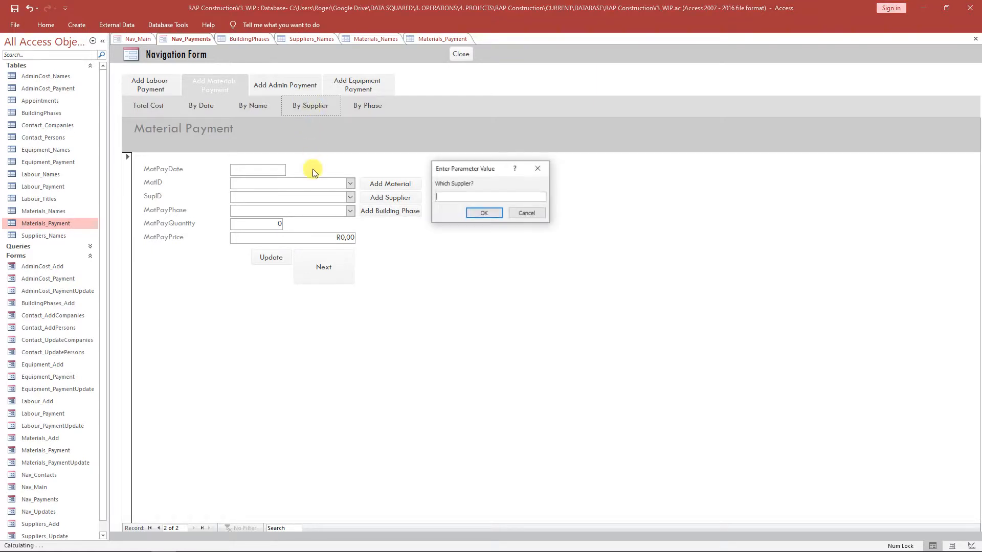
{"action": "type", "text": "B"}
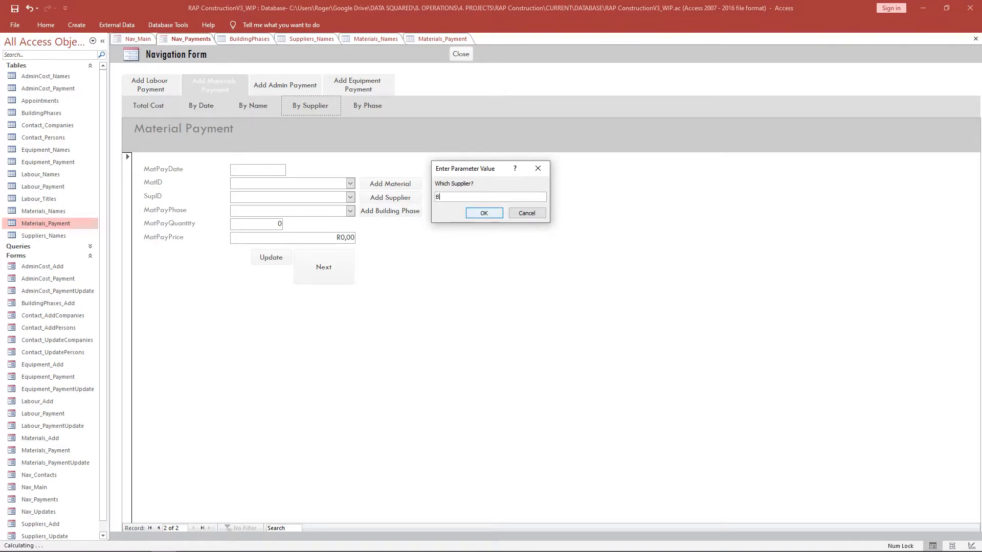
{"action": "type", "text": "uild"}
{"action": "left_click", "coordinate": [485, 213]}
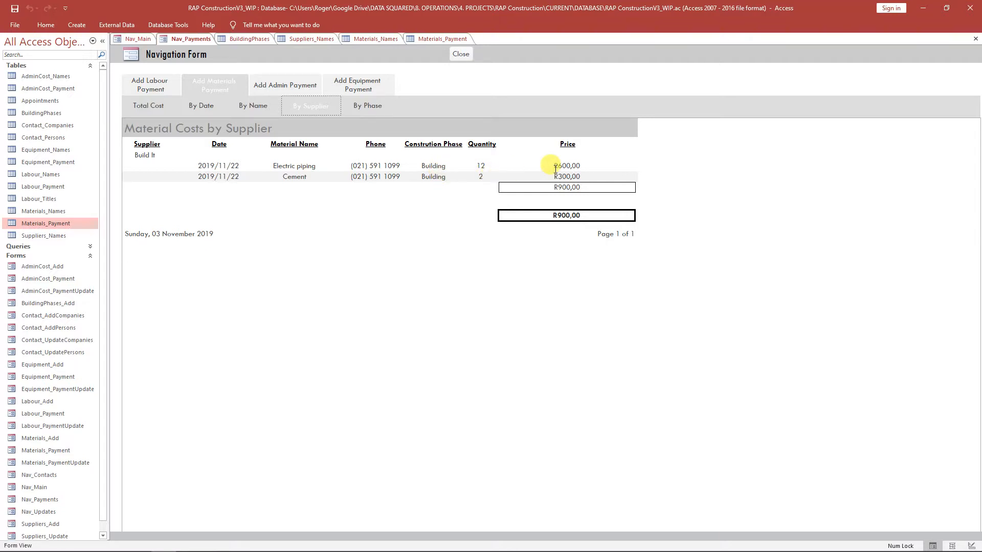
- List only the saved queries among the database objects, and bring up the by-supplier report's supplier prompt again, then cancel it
{"action": "left_click", "coordinate": [89, 66]}
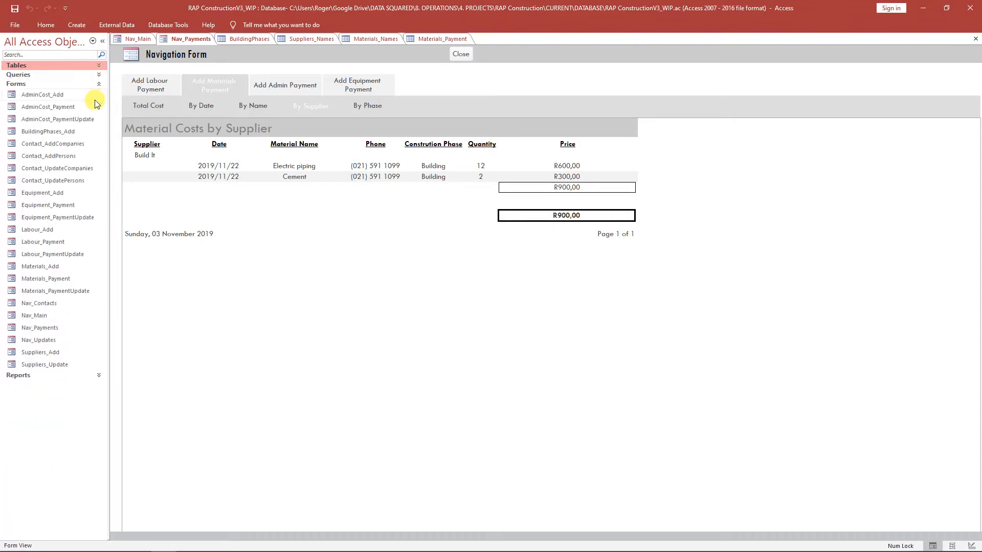
{"action": "left_click", "coordinate": [99, 84]}
{"action": "left_click", "coordinate": [99, 74]}
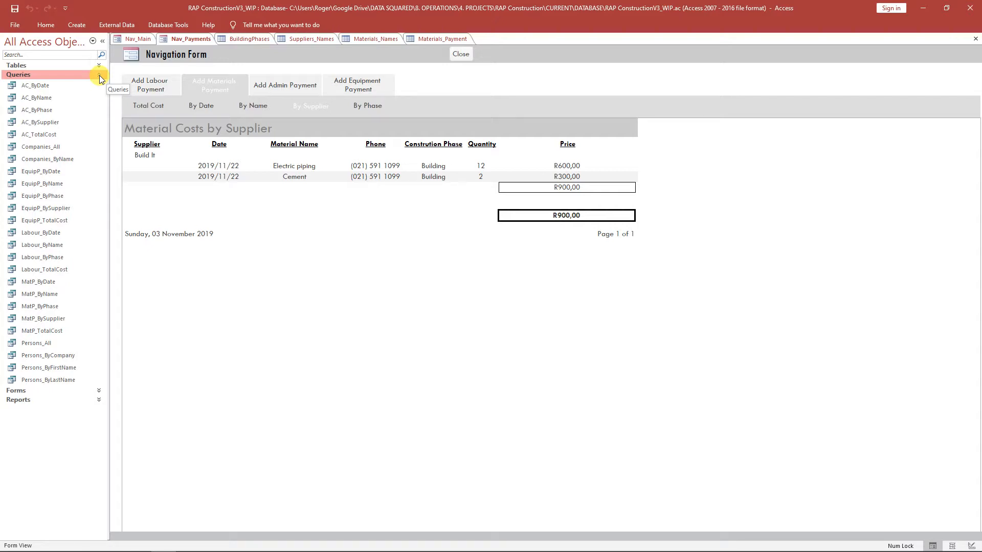
{"action": "left_click", "coordinate": [291, 106]}
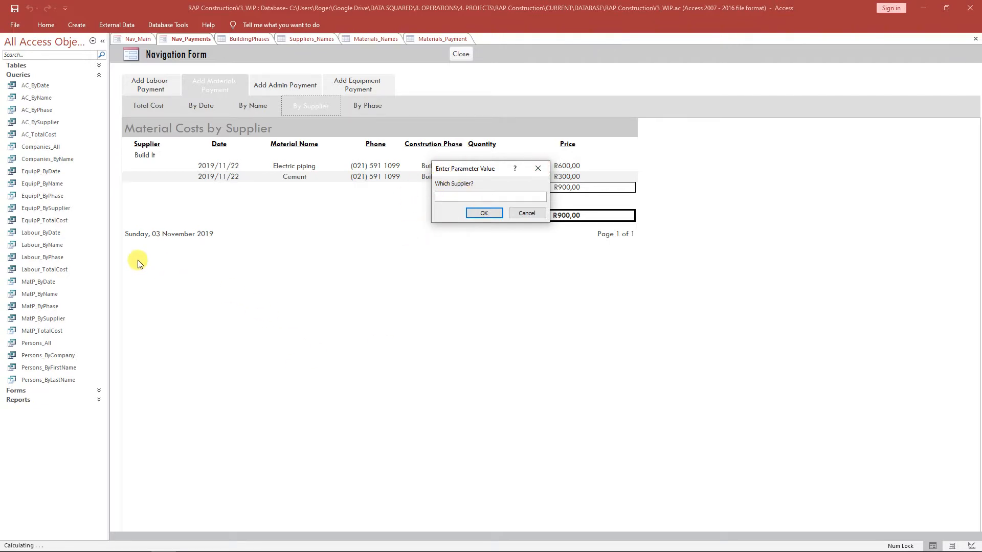
{"action": "left_click", "coordinate": [533, 168]}
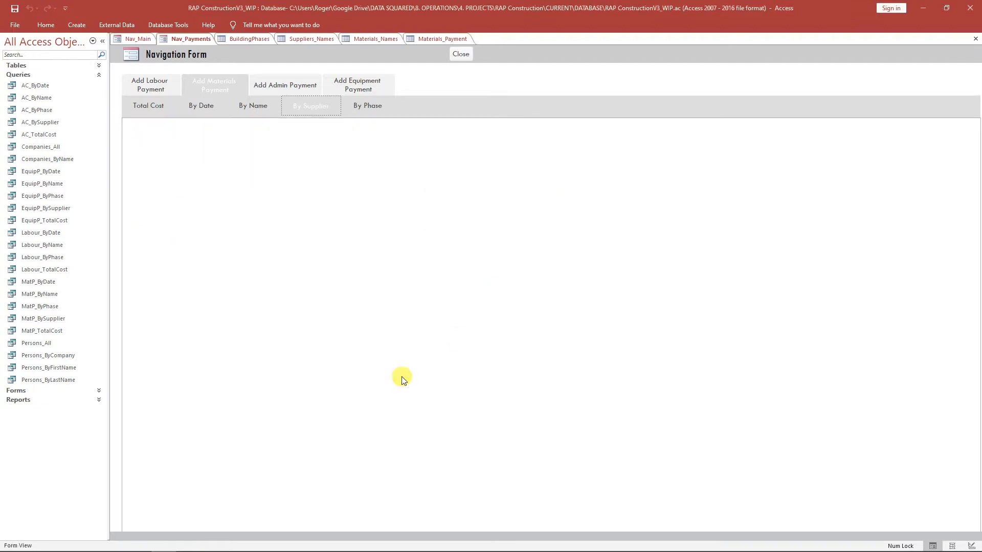
- Run the MatP_BySupplier query for the supplier "Buil" and close its results
{"action": "double_click", "coordinate": [47, 320]}
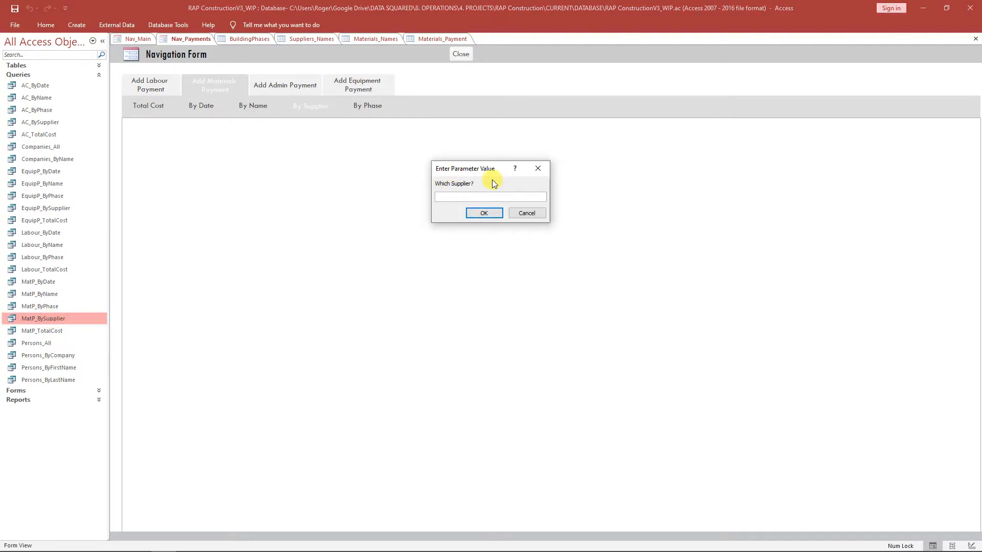
{"action": "type", "text": "Buil"}
{"action": "key", "text": "Return"}
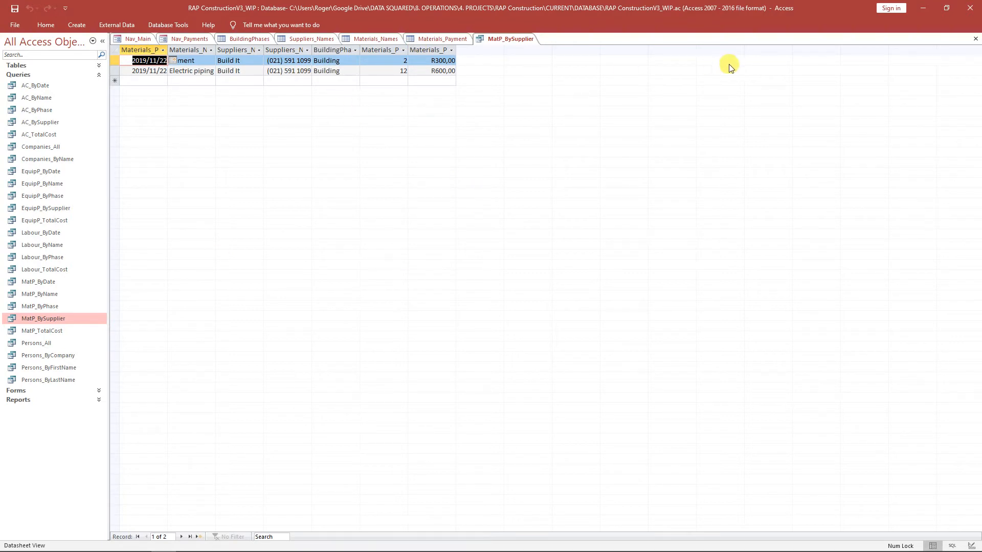
{"action": "left_click", "coordinate": [975, 41]}
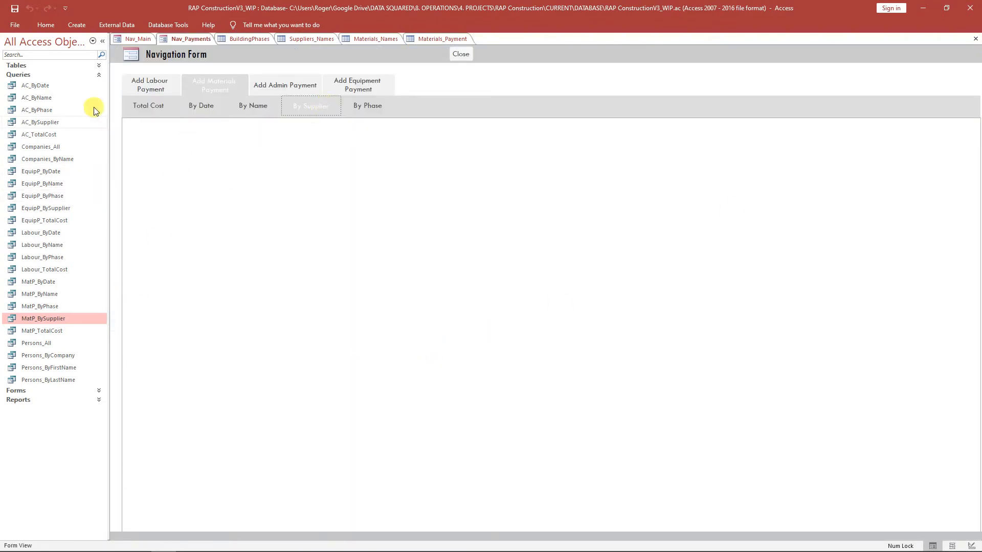
- Examine the lists of tables, queries, reports and forms that make up the database
{"action": "left_click", "coordinate": [96, 74]}
{"action": "left_click", "coordinate": [96, 65]}
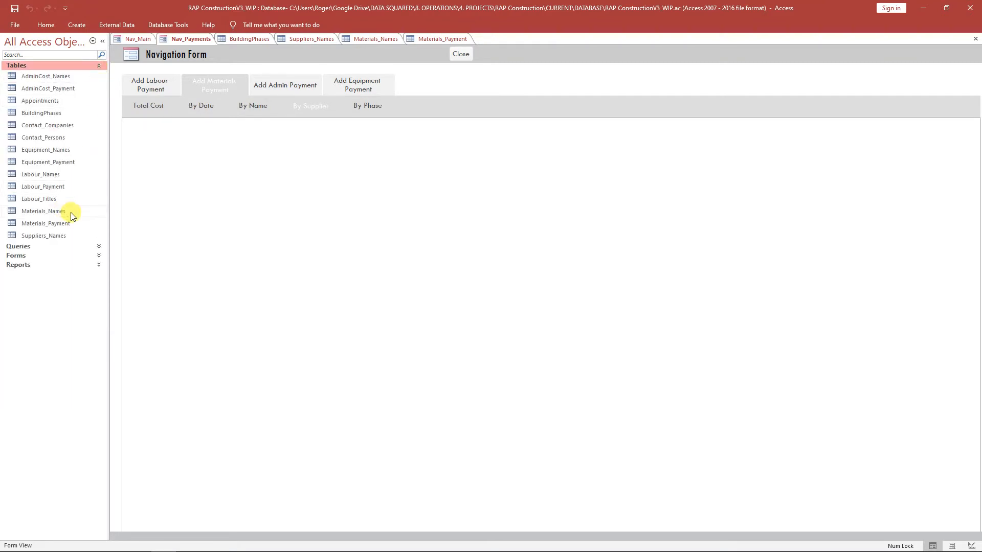
{"action": "left_click", "coordinate": [100, 66]}
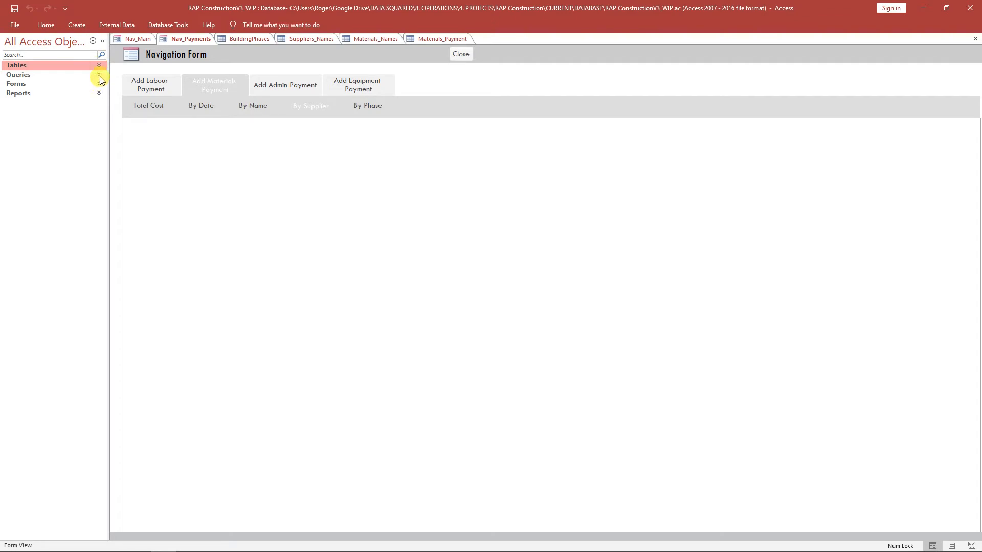
{"action": "left_click", "coordinate": [96, 74]}
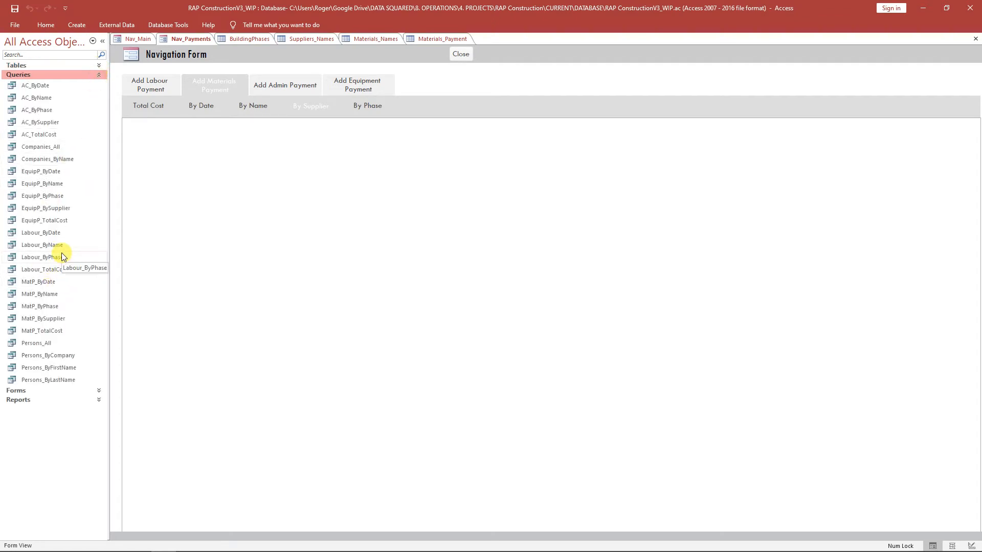
{"action": "left_click", "coordinate": [101, 75]}
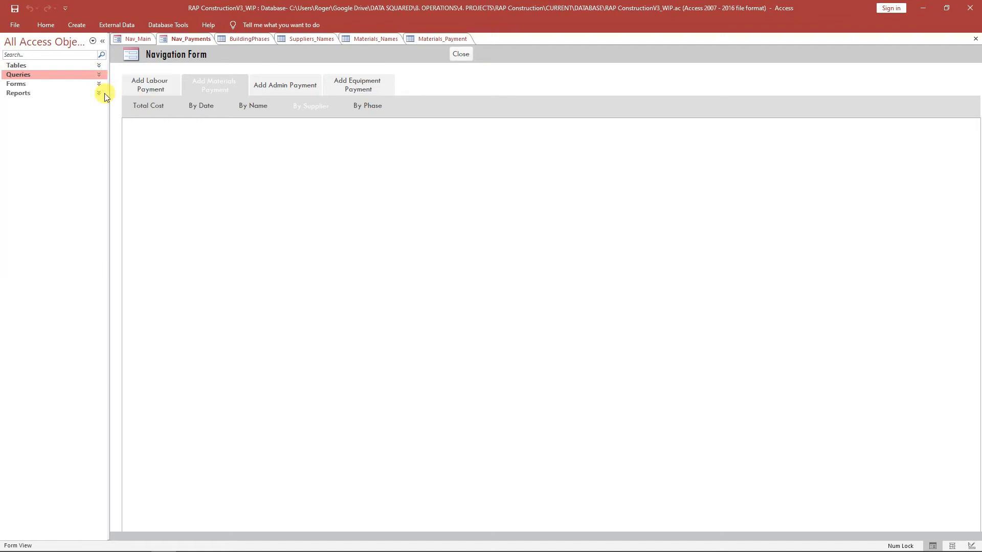
{"action": "left_click", "coordinate": [99, 93]}
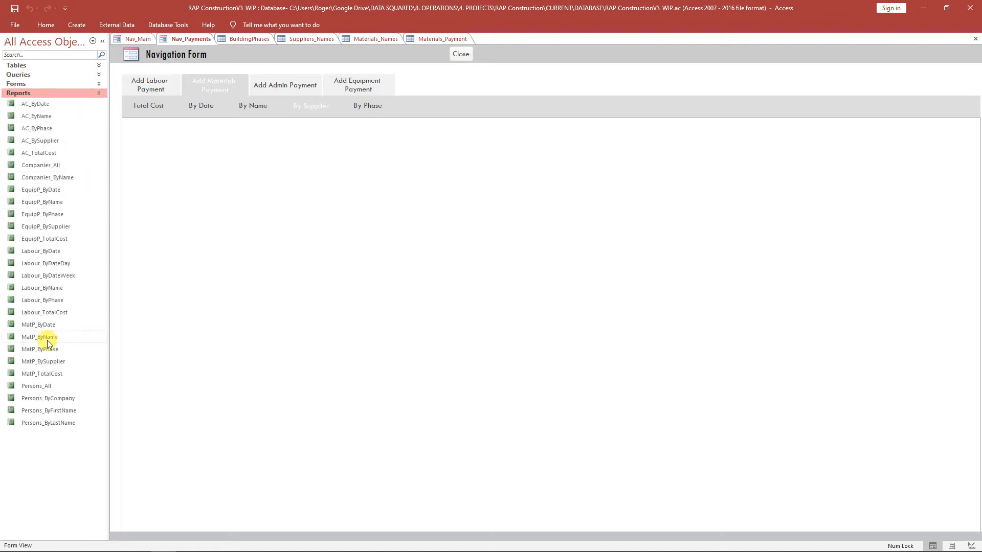
{"action": "left_click", "coordinate": [99, 93]}
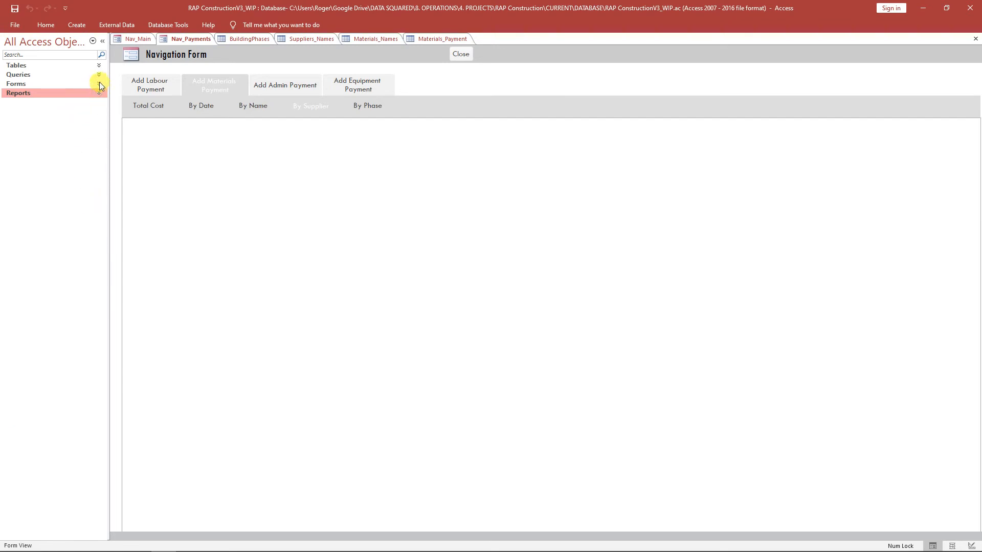
{"action": "left_click", "coordinate": [97, 85]}
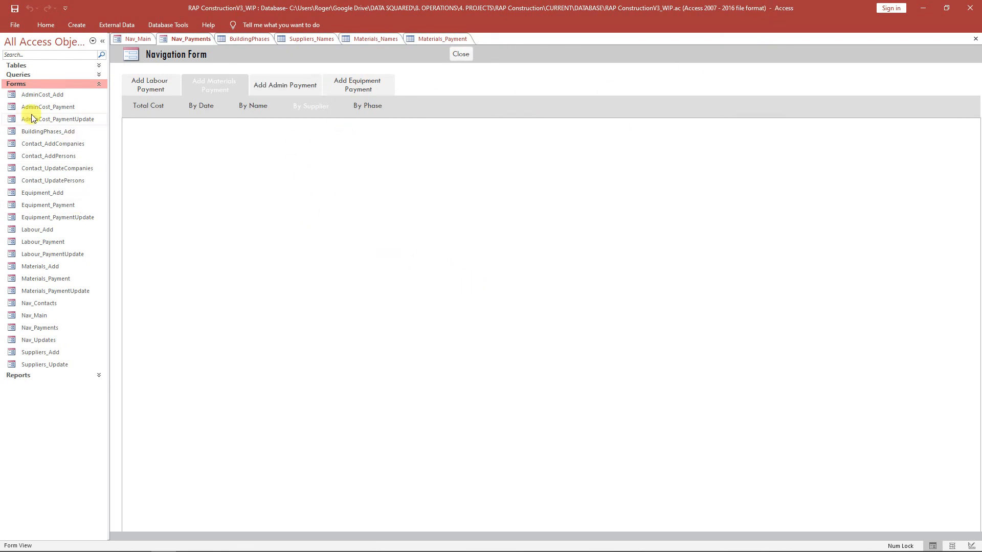
{"action": "mouse_move", "coordinate": [144, 546]}
{"action": "left_click", "coordinate": [189, 542]}
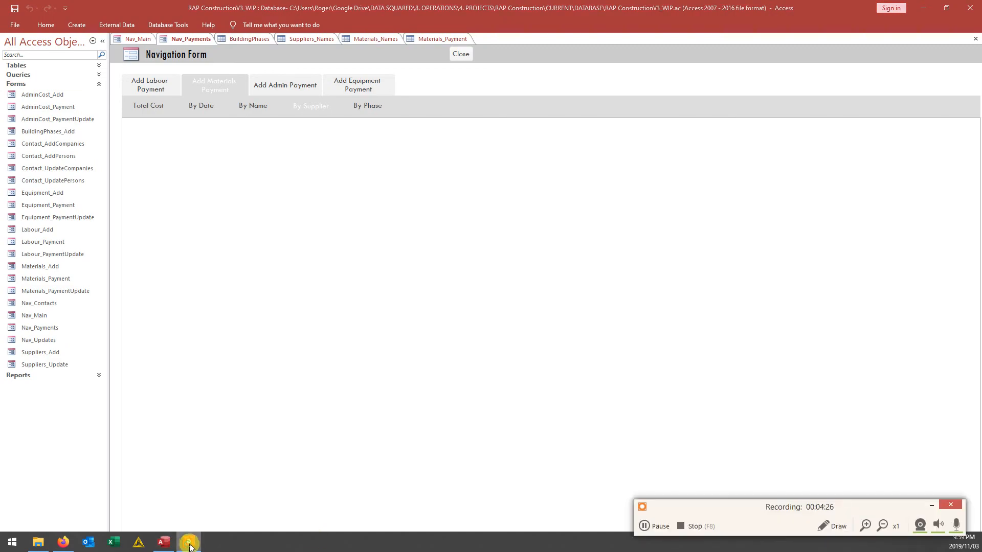